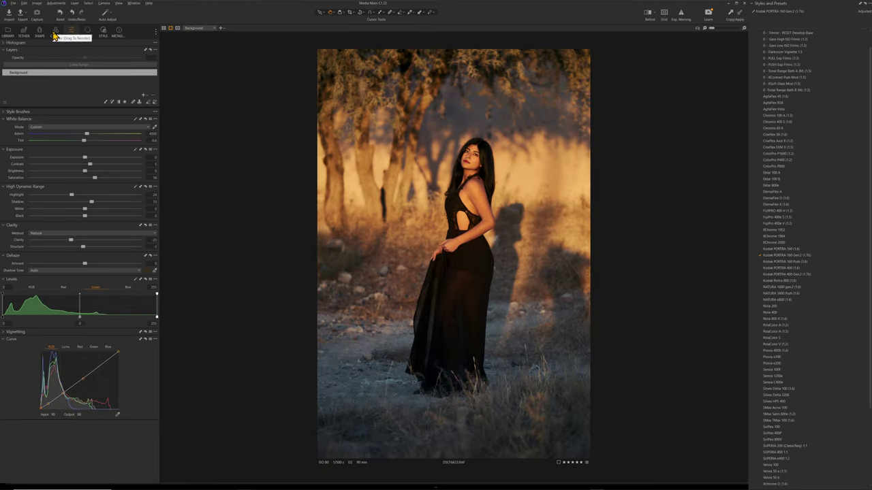
Crop the portrait with an Unconstrained ratio to 3000 × 3914 px, raising the bottom edge and lowering the top slightly
click(55, 35)
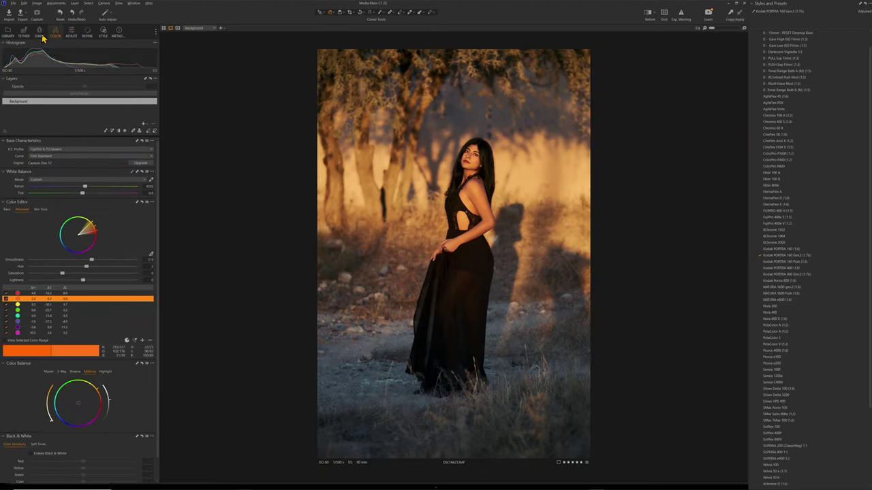
click(40, 34)
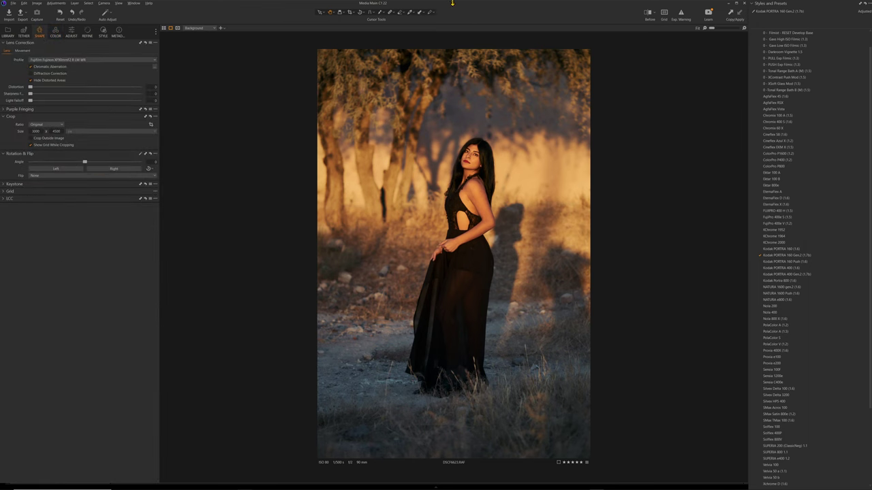
click(353, 13)
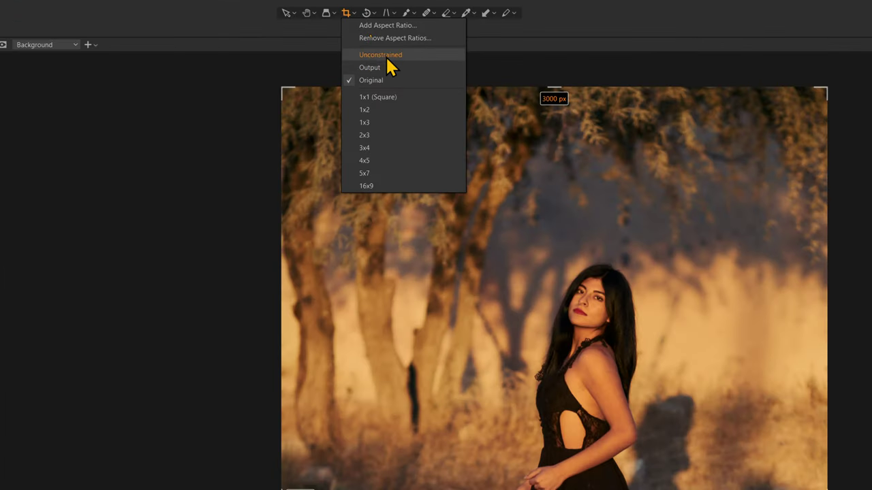
click(384, 57)
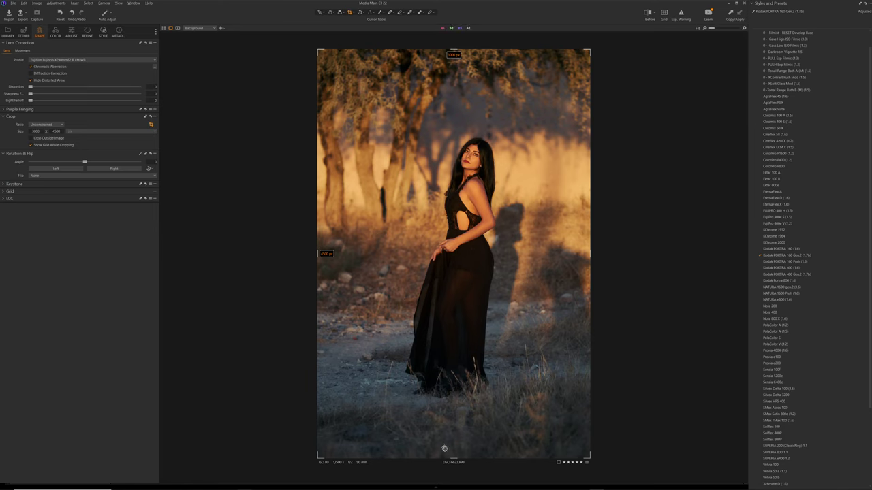
drag(453, 457, 454, 408)
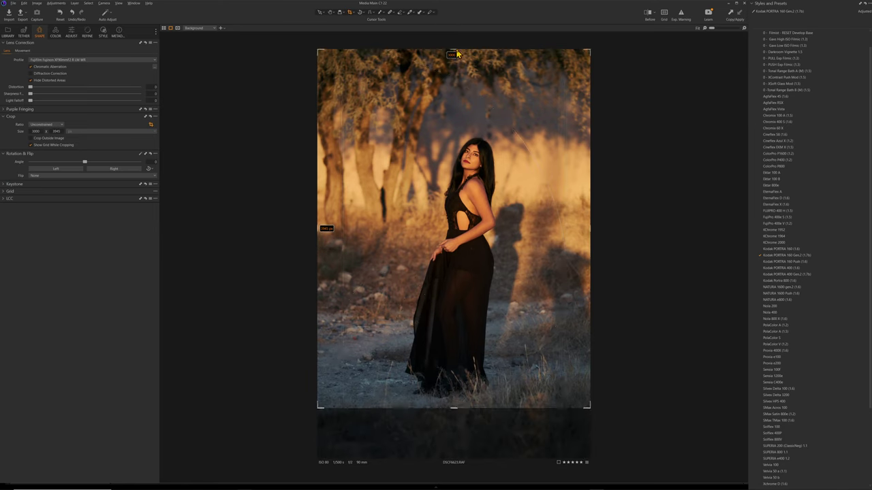
drag(455, 50, 453, 51)
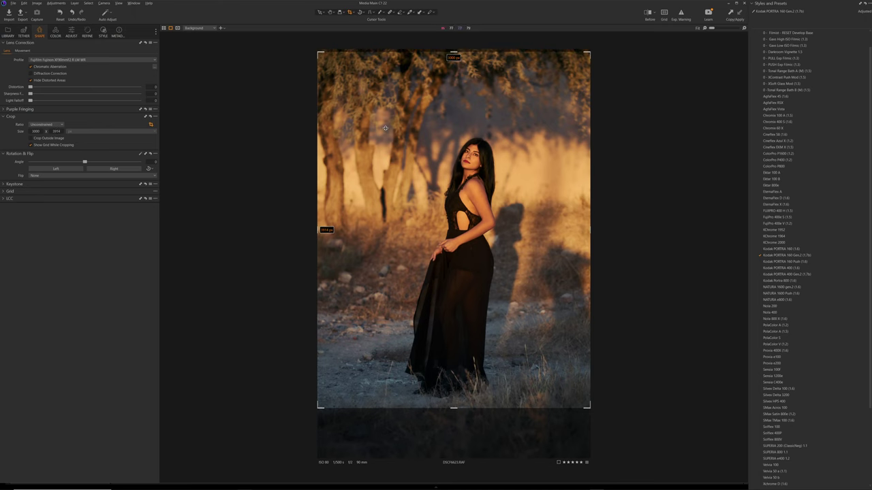
click(322, 13)
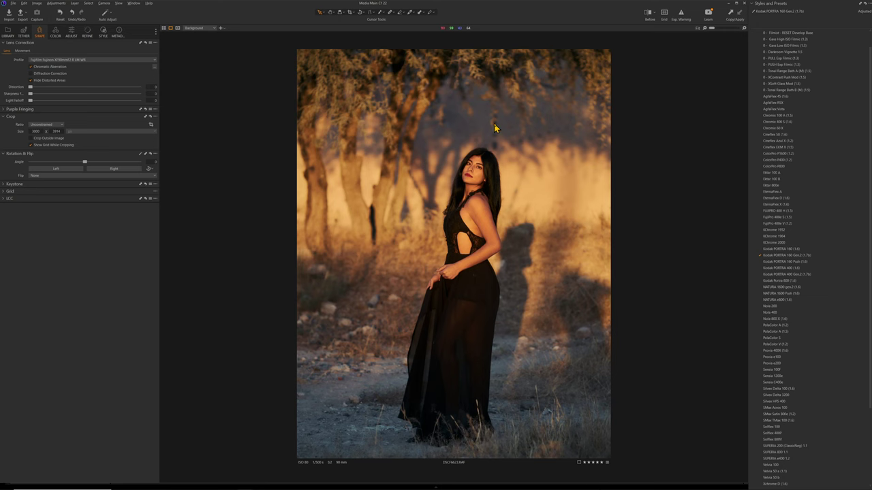
Nudge the orange range's Color Editor hue slightly left, comparing with the Lightroom edit before and after
key(alt+Tab)
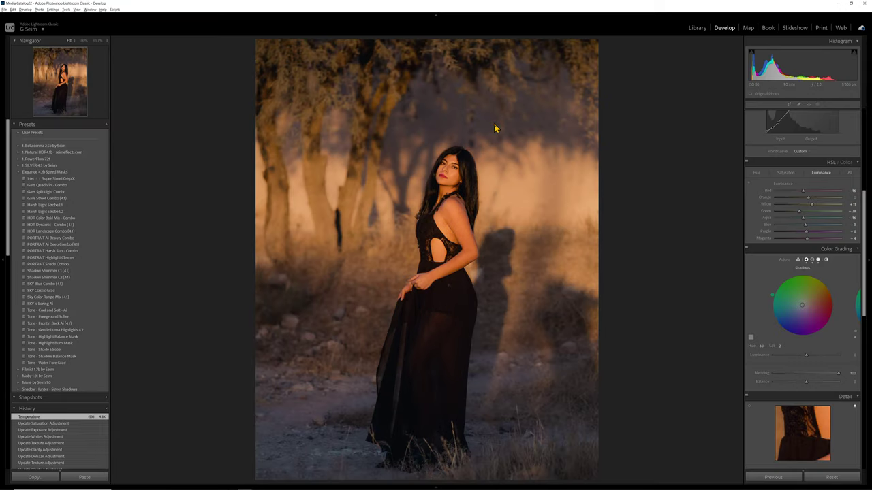
key(alt+Tab)
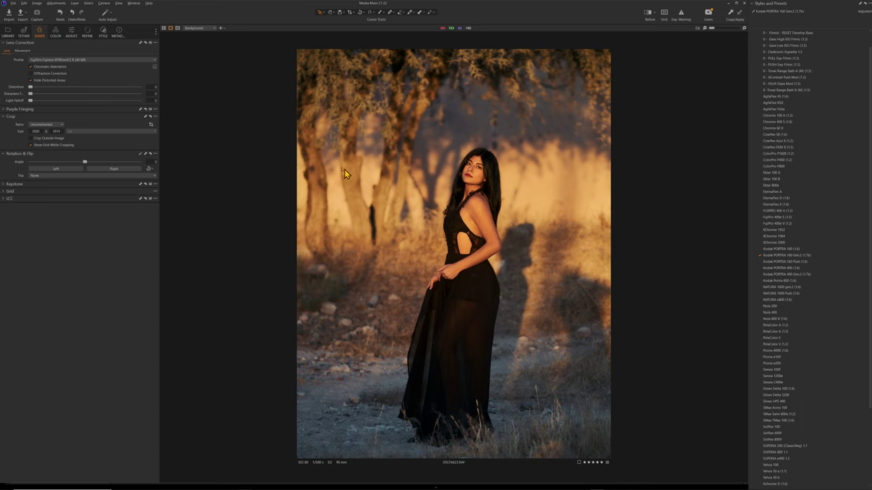
click(57, 38)
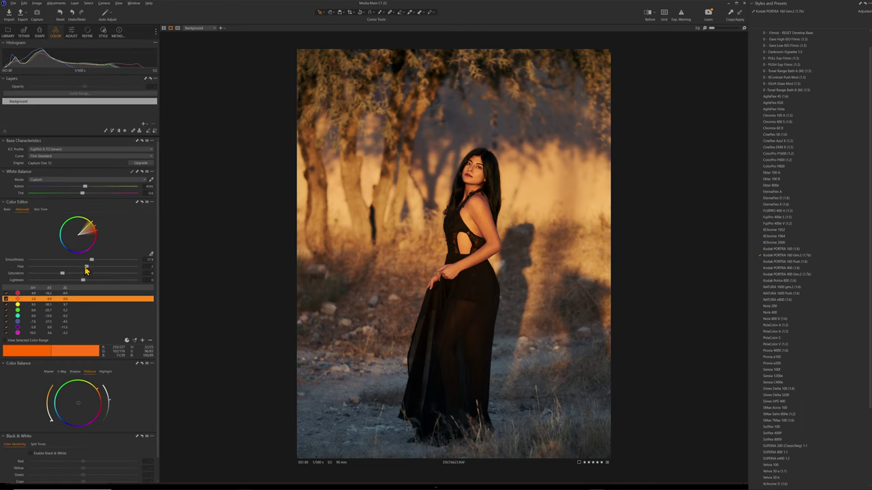
drag(86, 268, 82, 269)
key(alt+Tab)
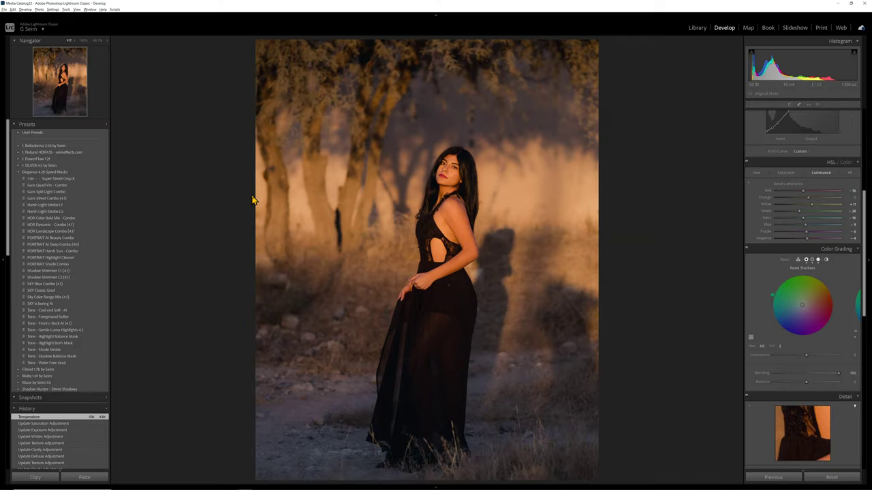
key(alt+Tab)
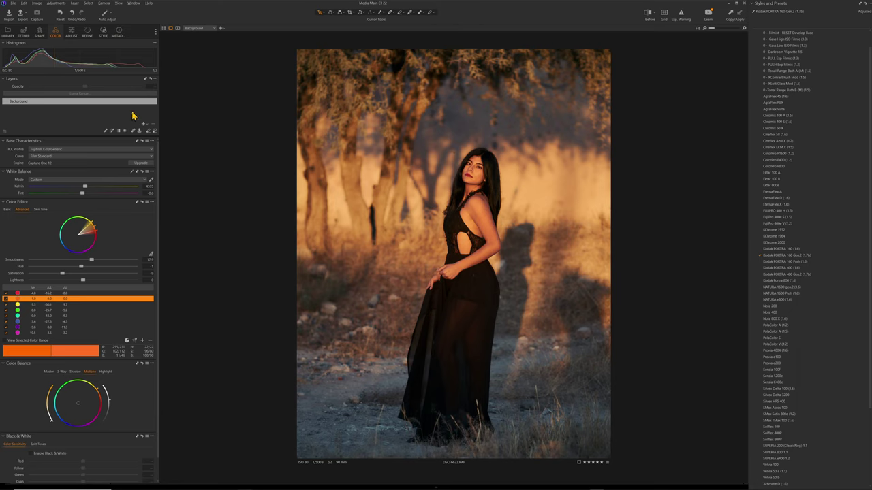
click(70, 34)
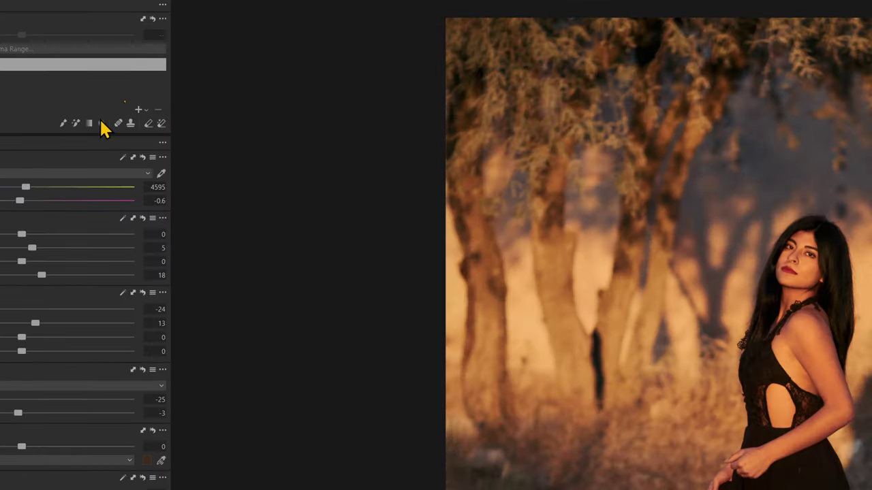
Create an empty Adjustment Layer 1 above the Background layer
click(143, 109)
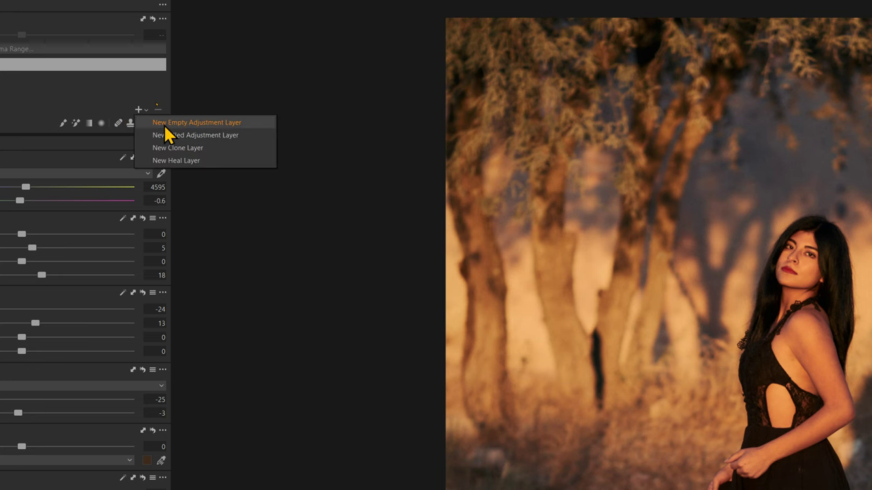
click(165, 124)
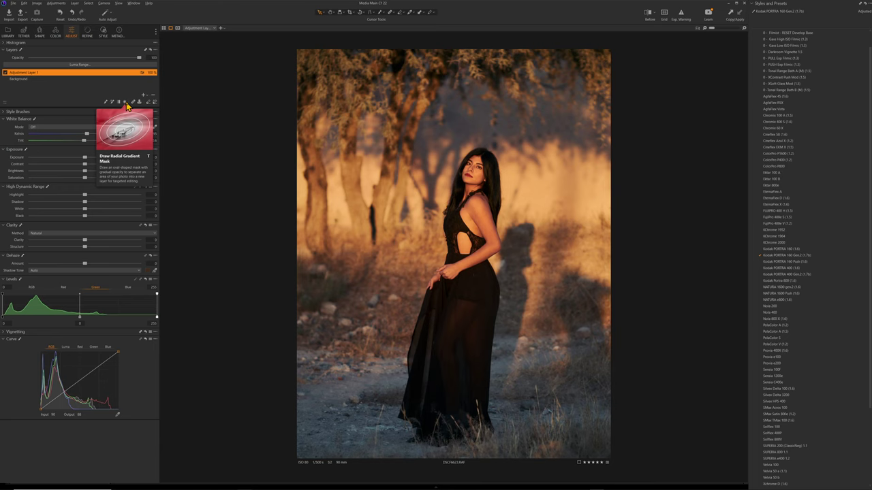
click(126, 104)
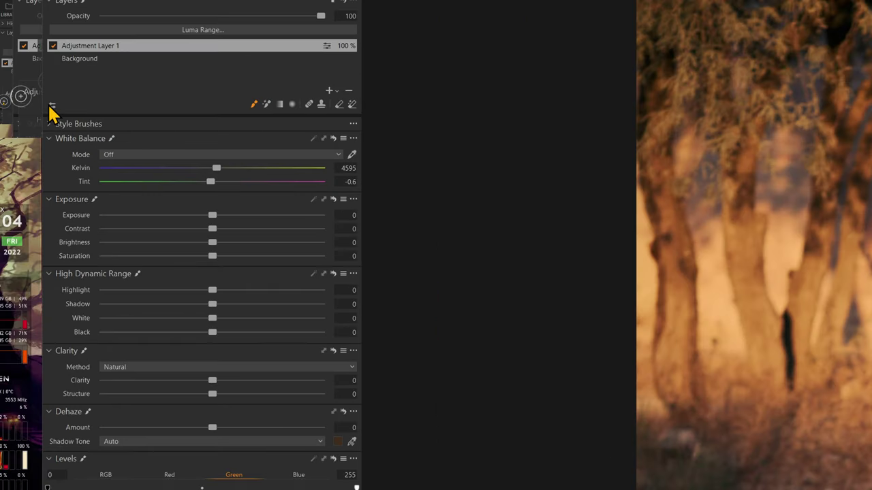
Enlarge the mask brush to 673, then set the layer's exposure to about -0.32 with slightly lower contrast
click(4, 101)
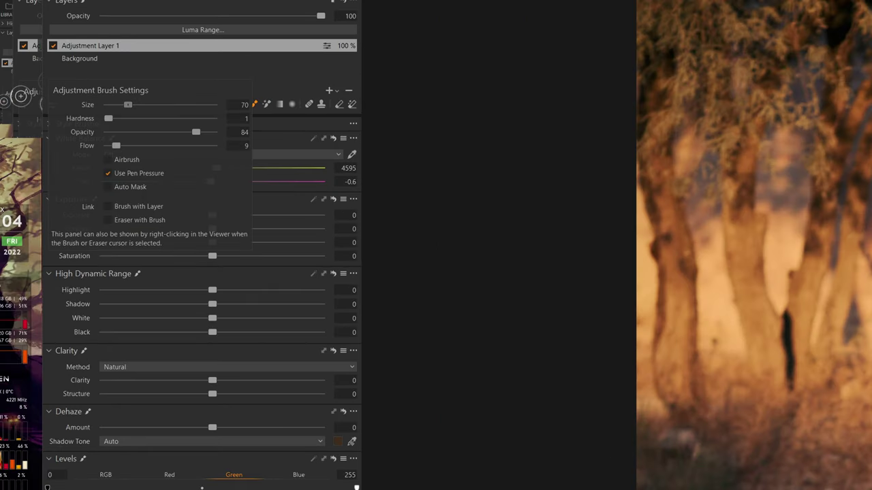
mouse_move(128, 105)
mouse_down()
mouse_move(160, 106)
mouse_move(151, 109)
mouse_up()
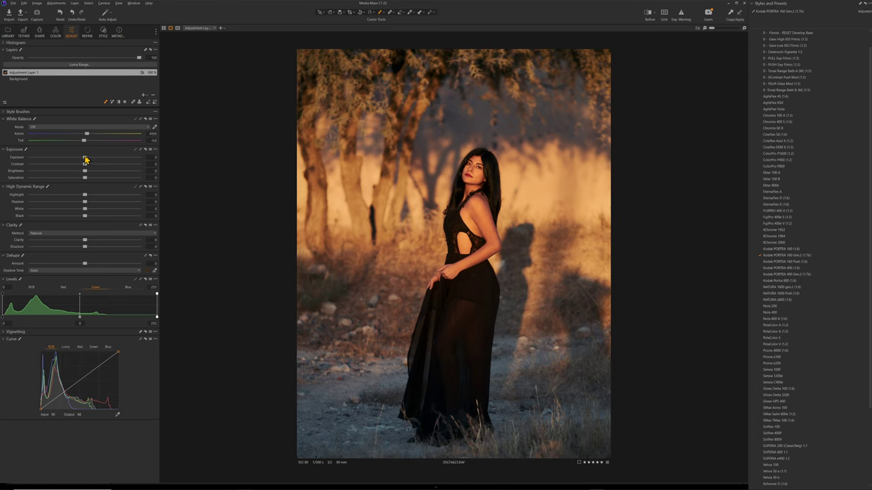
drag(84, 160, 82, 179)
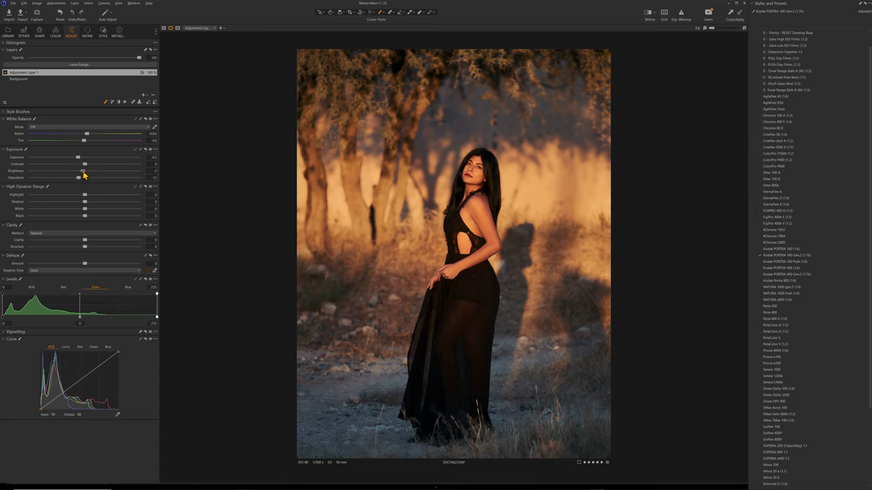
drag(82, 167, 80, 166)
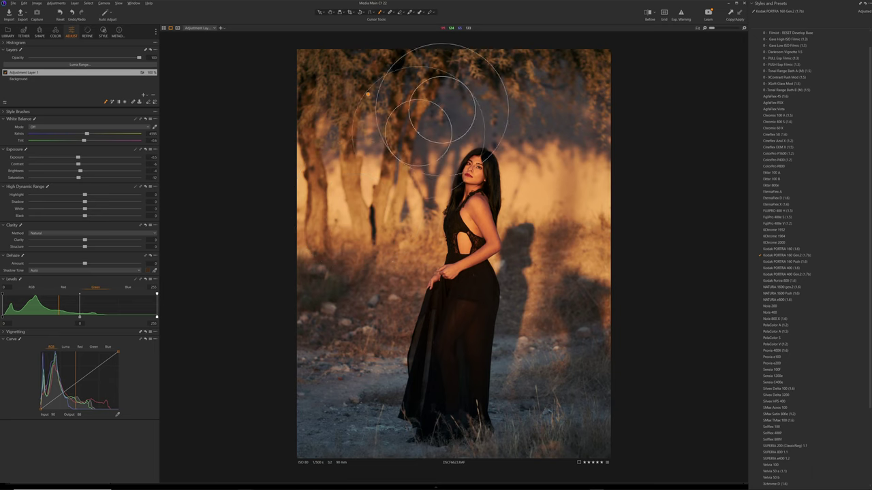
Fine-tune the mask brush size and hardness with the [ and ] keys
key([)
key([)
key([)
key([)
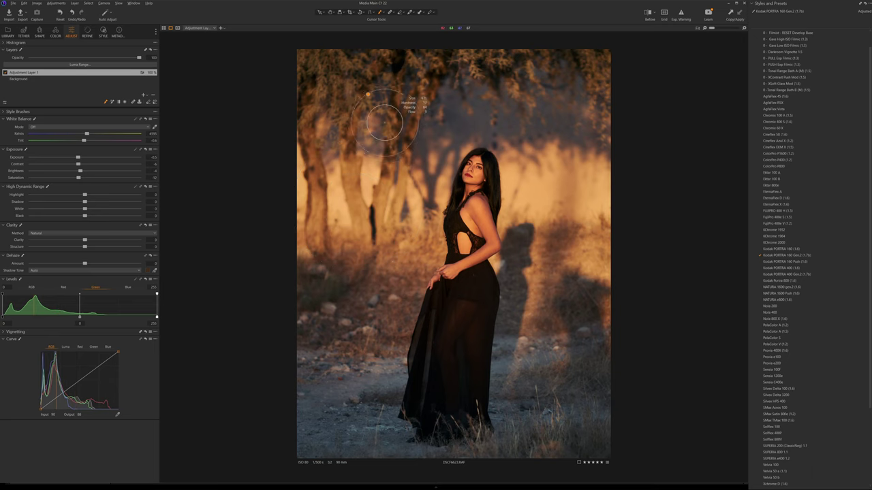
key(])
key(])
key(])
key([)
key([)
key([)
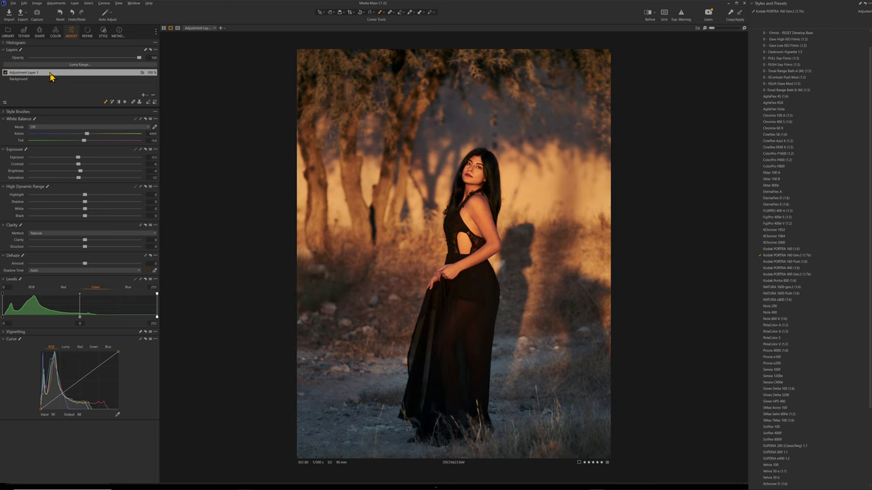
Paint Adjustment Layer 1's mask over the glow above her head and ease its exposure to about -0.6
drag(78, 162, 26, 162)
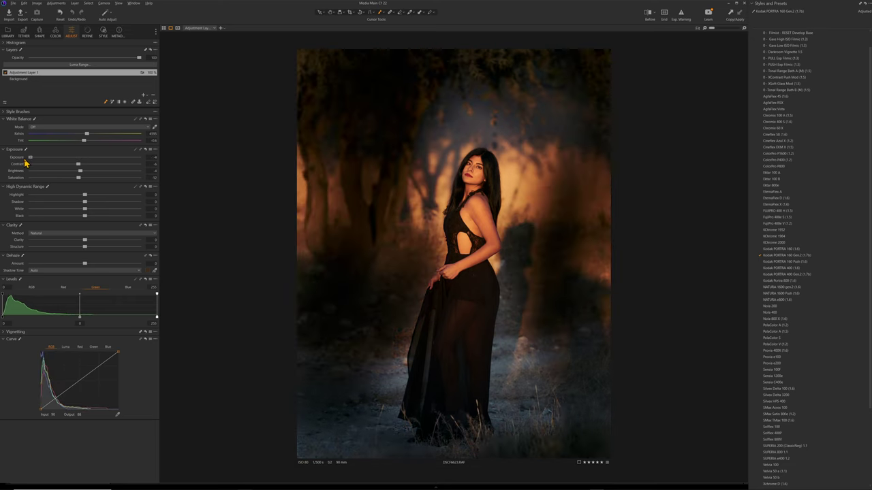
mouse_move(454, 98)
mouse_down()
mouse_move(442, 111)
mouse_move(489, 84)
mouse_move(525, 124)
mouse_up()
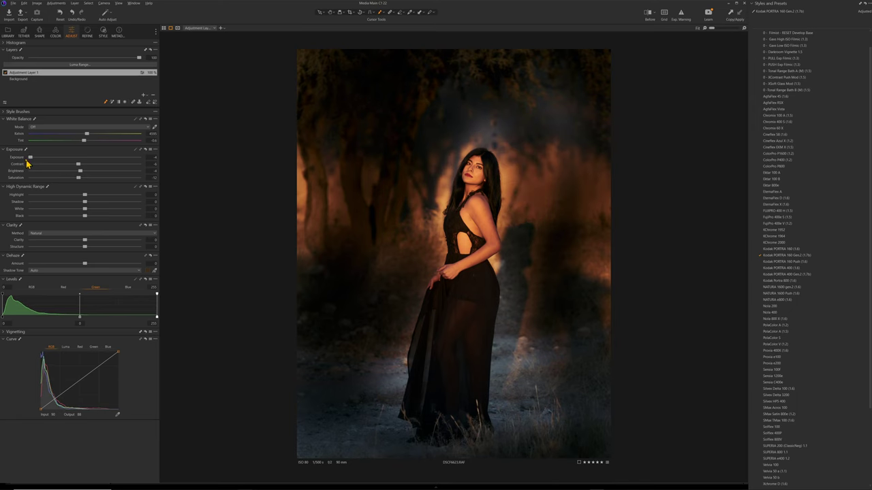
drag(32, 160, 81, 166)
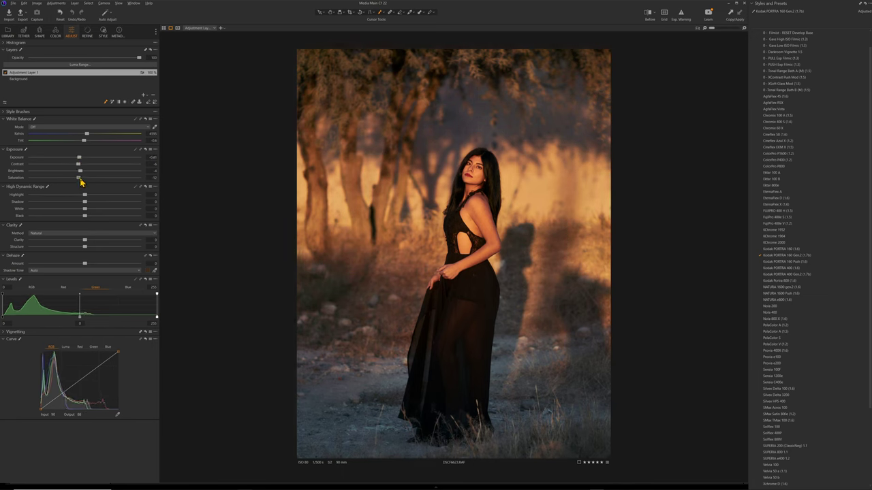
click(31, 80)
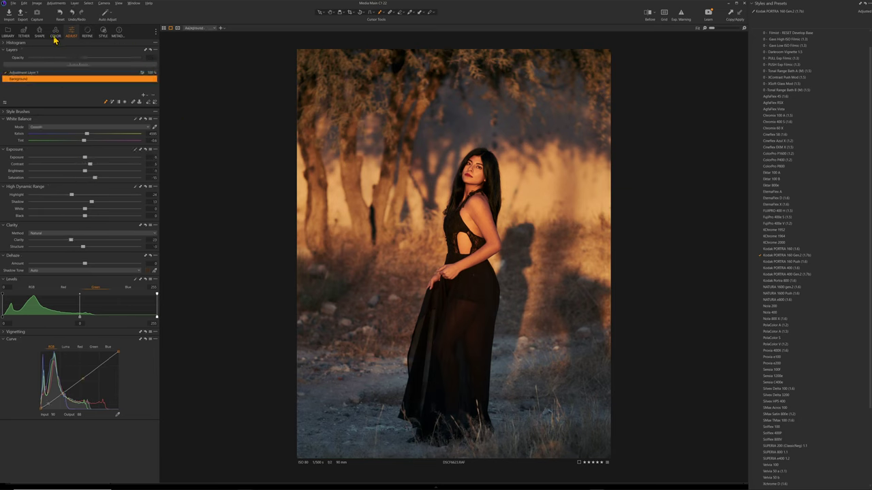
Raise the Background layer's exposure slightly and drop the HDR Highlight slider to about -46
click(89, 34)
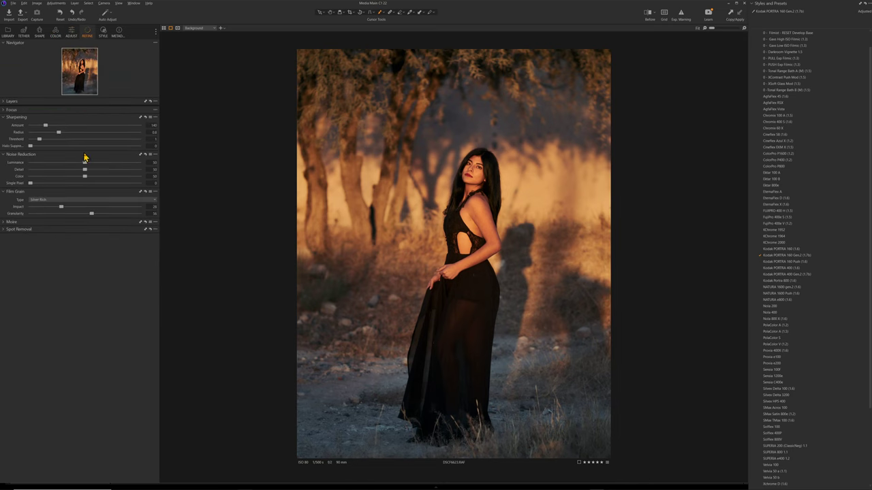
click(72, 34)
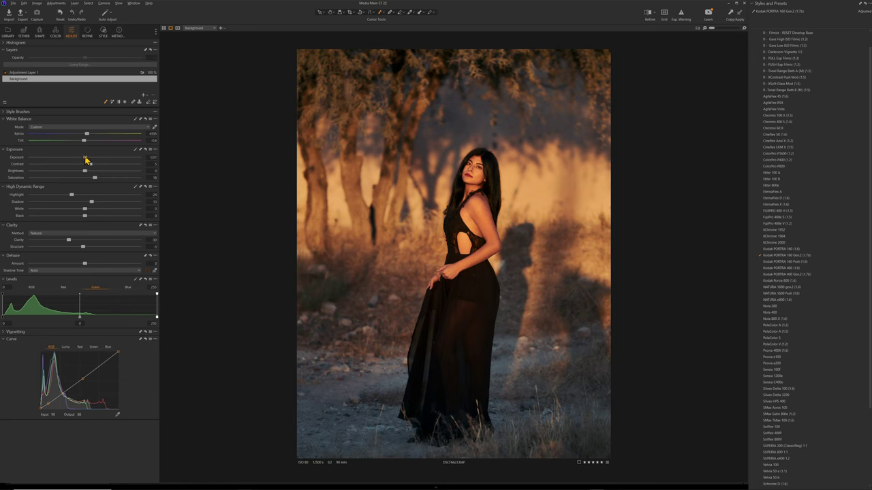
drag(85, 157, 86, 158)
drag(72, 196, 60, 199)
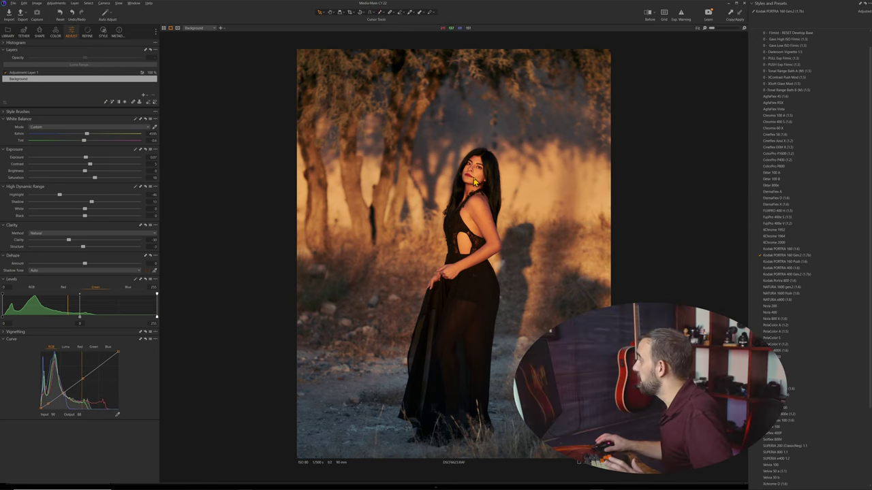
Inspect the face up close, then cool the white balance to about 4272 K
click(472, 182)
click(539, 169)
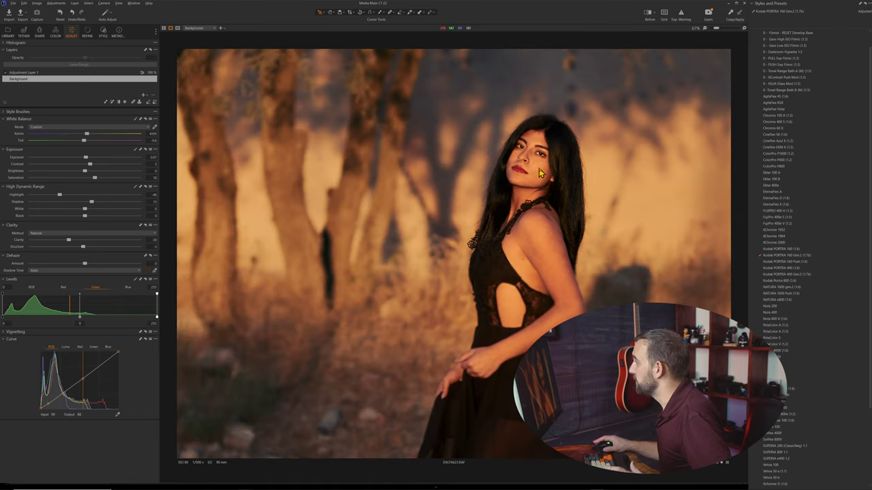
scroll(543, 190, down, 3)
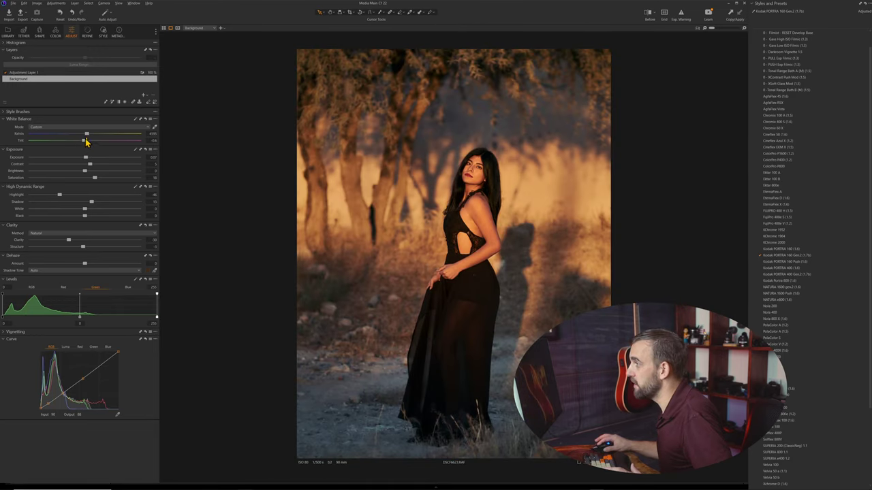
drag(88, 138, 85, 137)
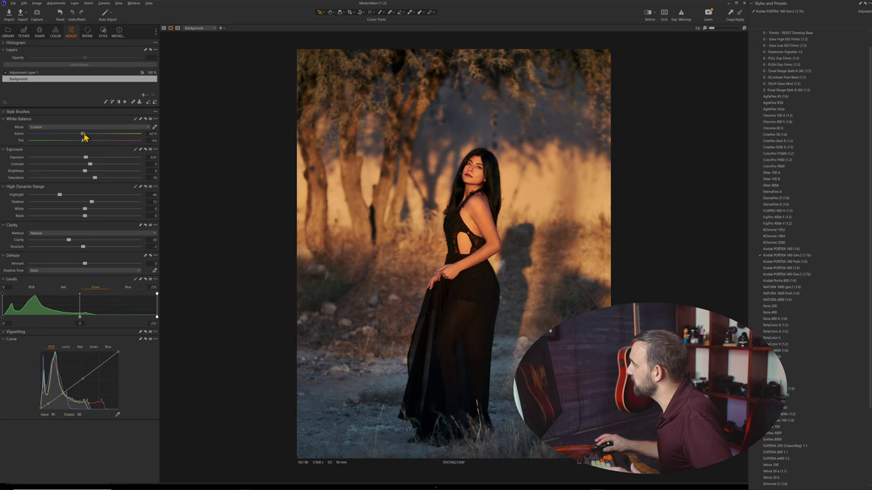
Compare the Capture One result against the Lightroom Classic edit several times
key(alt+Tab)
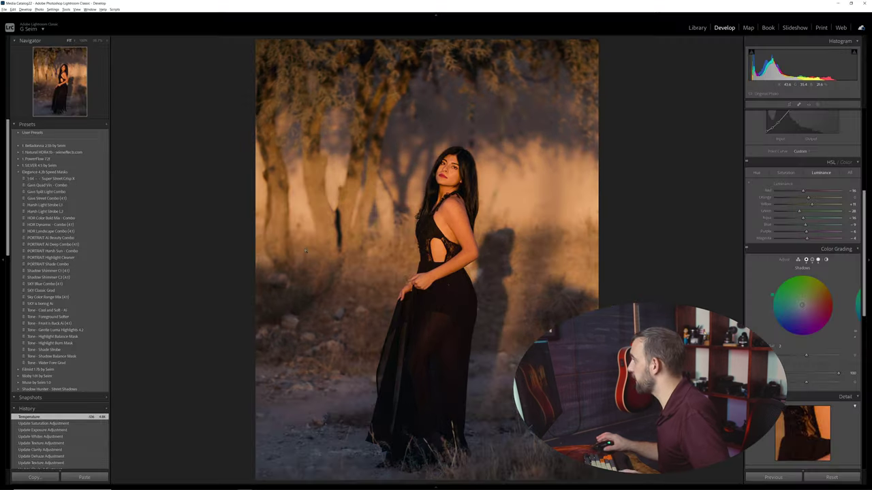
key(alt+Tab)
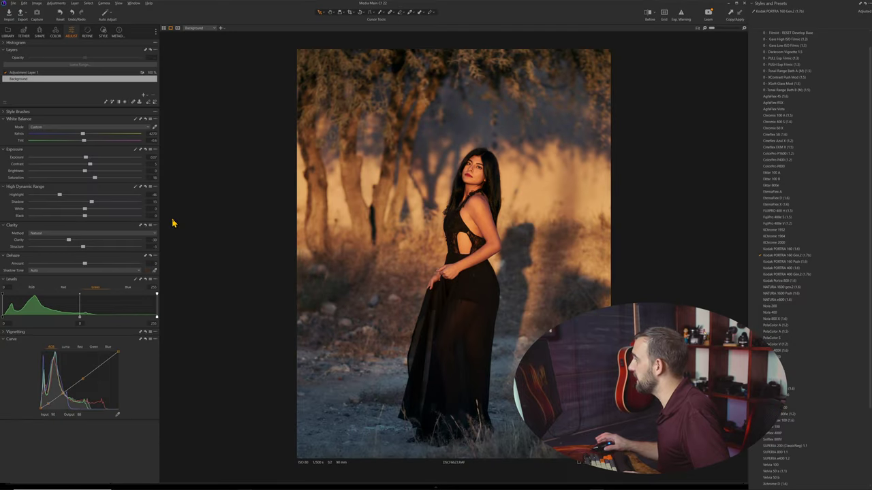
key(alt+Tab)
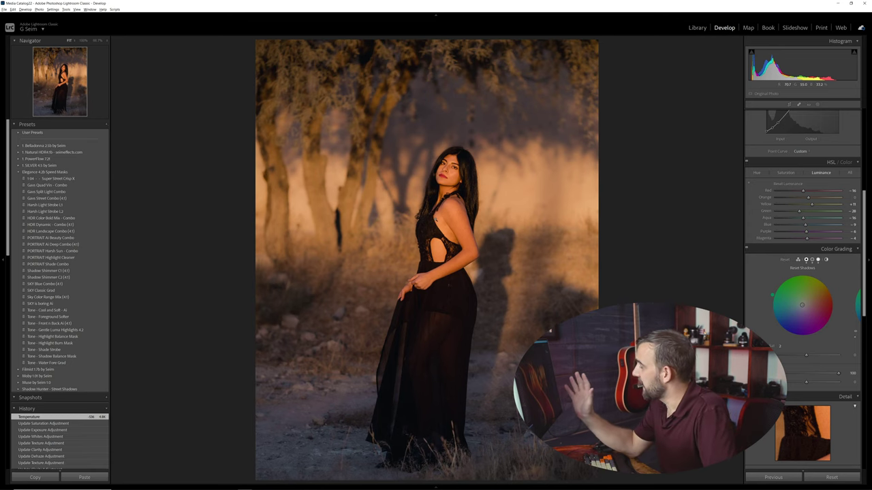
key(alt+Tab)
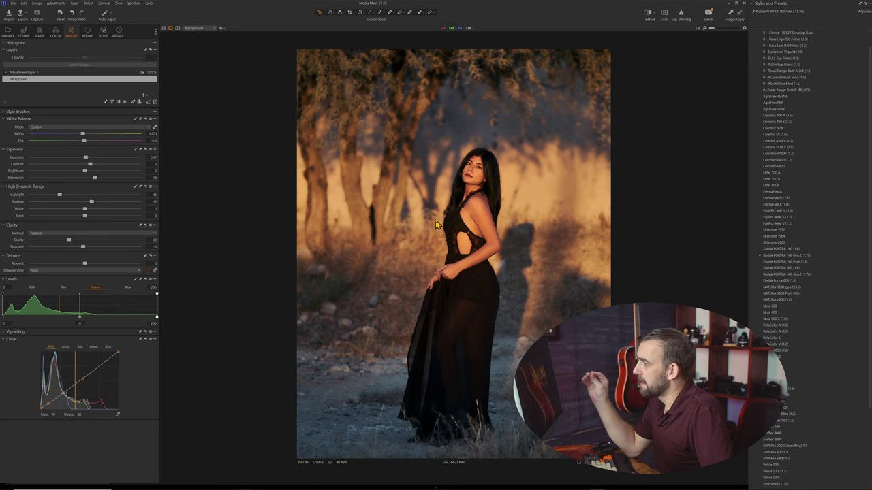
key(alt+Tab)
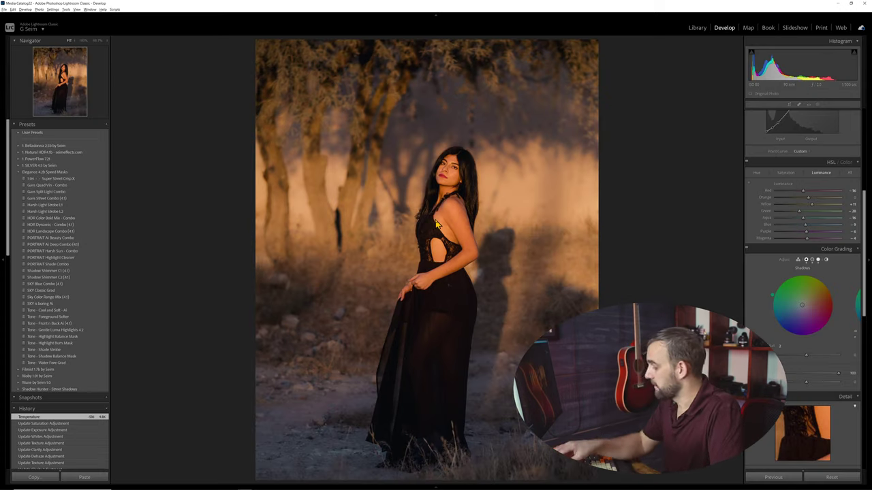
key(alt+Tab)
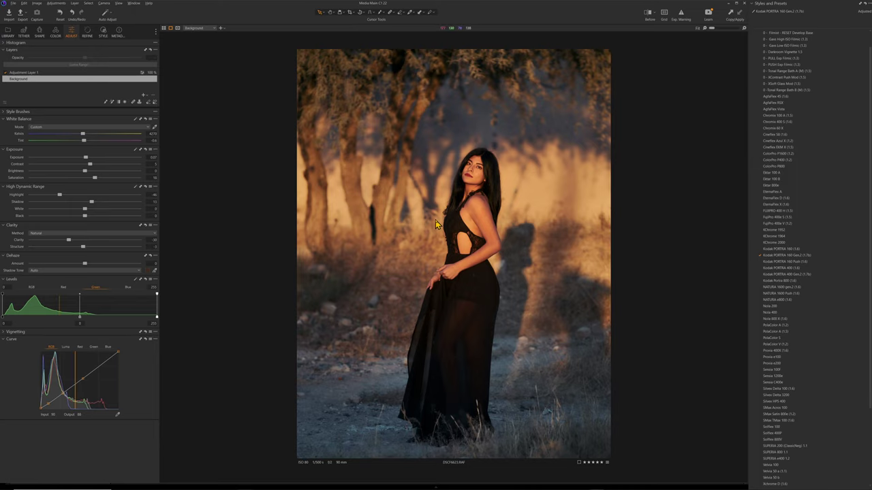